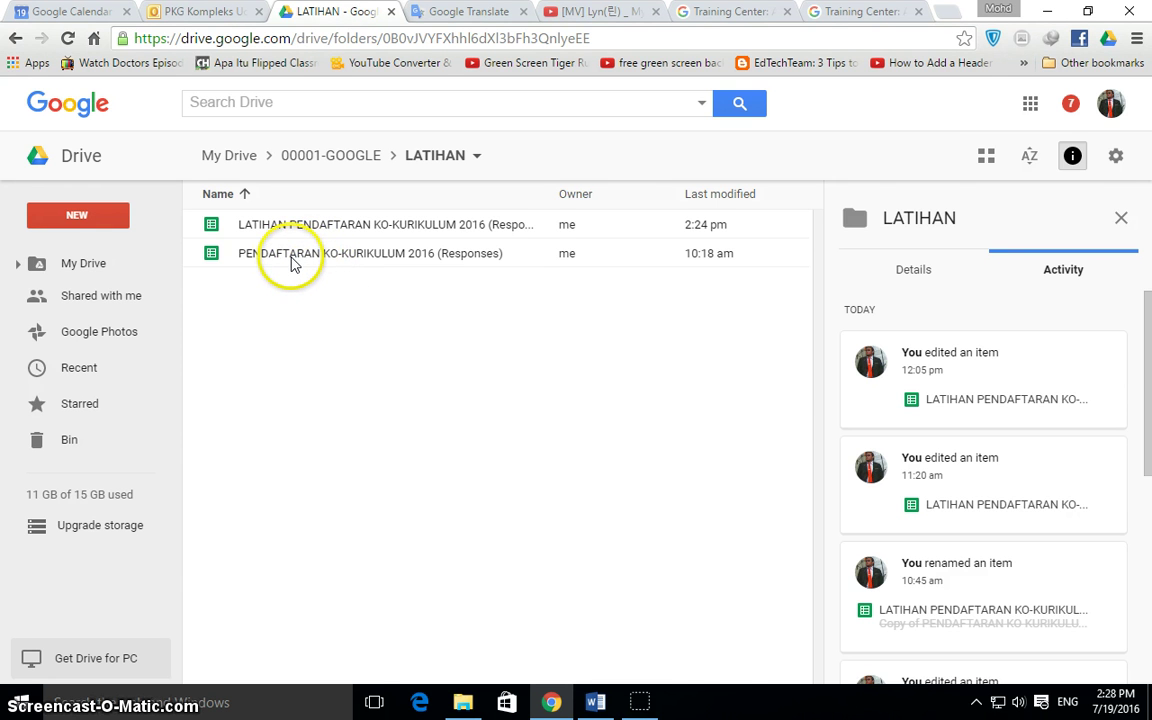
Step: Open the spreadsheet PENDAFTARAN KO-KURIKULUM 2016 (Responses) and look through its registration records
{"action": "double_click", "coordinate": [291, 255]}
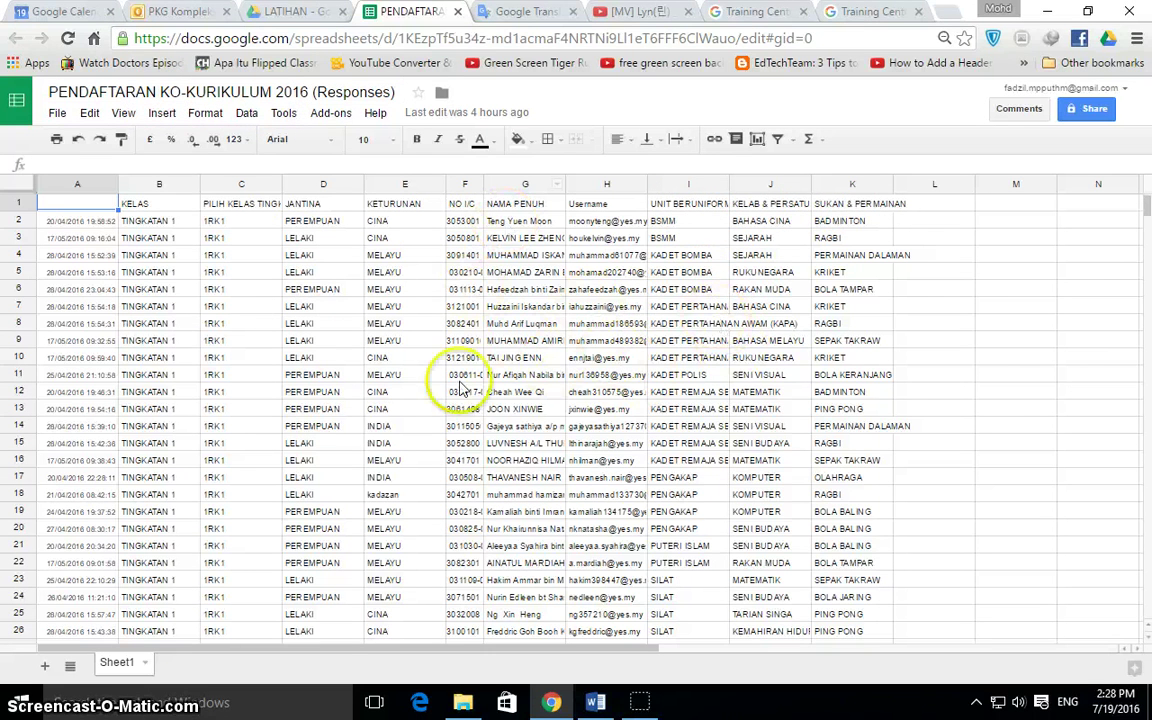
{"action": "scroll", "coordinate": [257, 328], "scroll_direction": "down", "scroll_amount": 2}
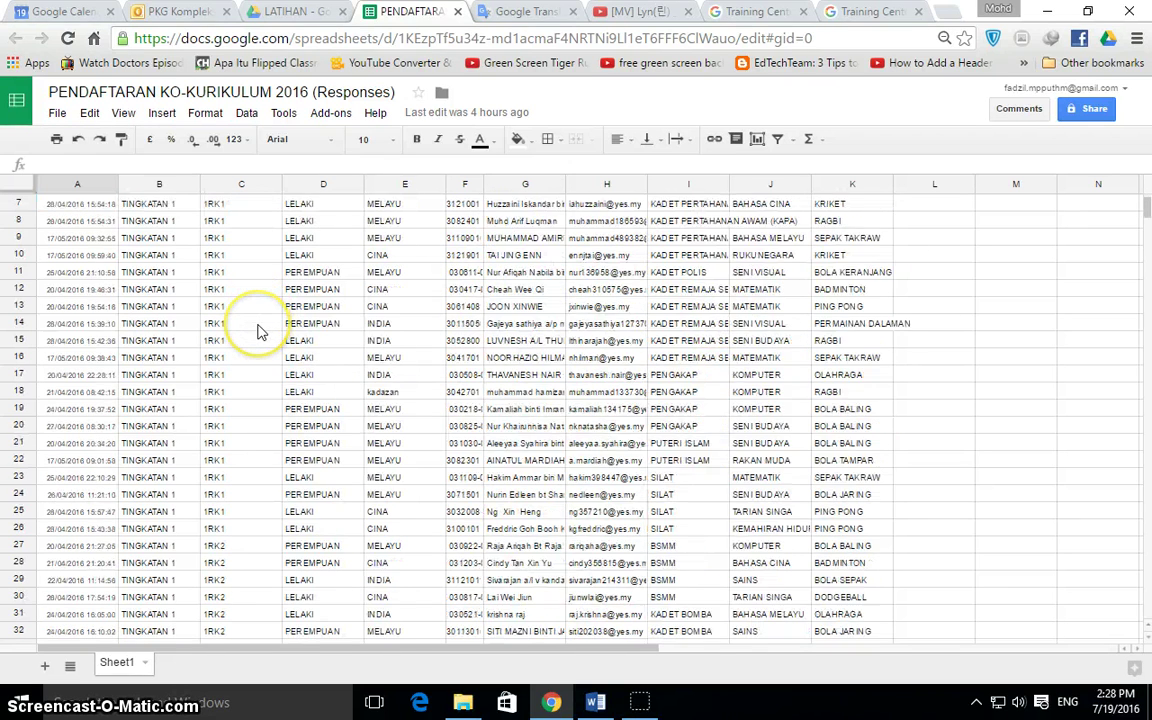
{"action": "scroll", "coordinate": [257, 331], "scroll_direction": "down", "scroll_amount": 2}
{"action": "scroll", "coordinate": [257, 331], "scroll_direction": "up", "scroll_amount": 4}
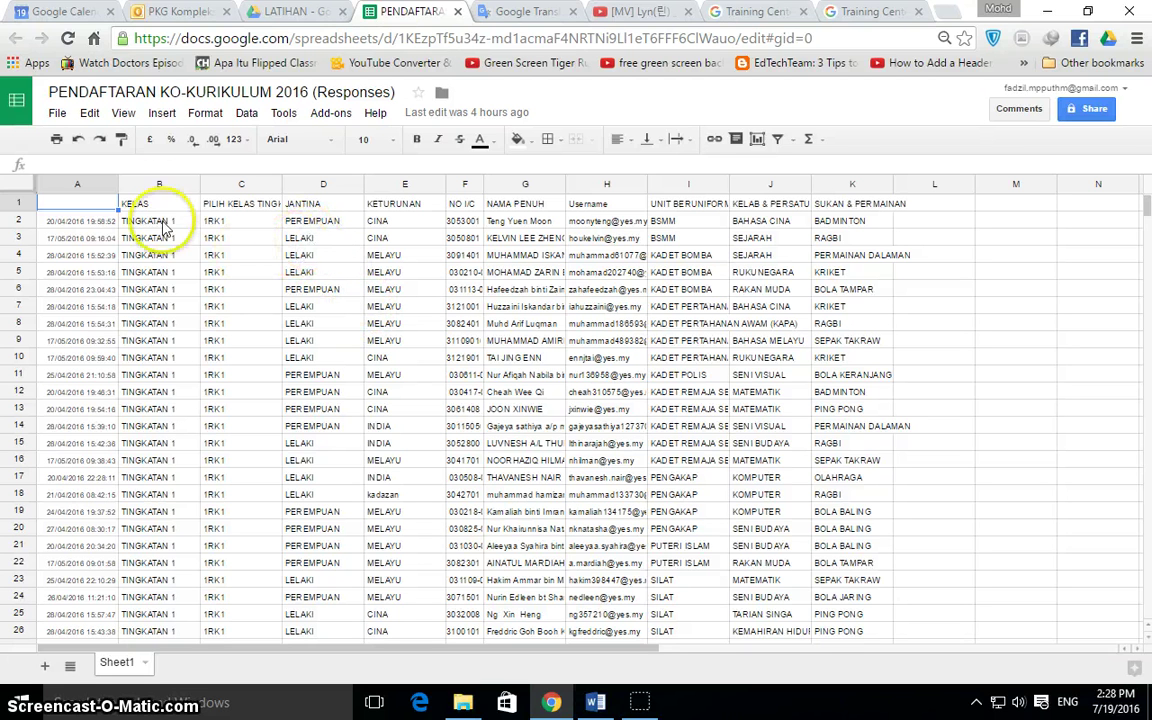
Step: Create a pivot table from the whole of Sheet1
{"action": "left_click", "coordinate": [13, 185]}
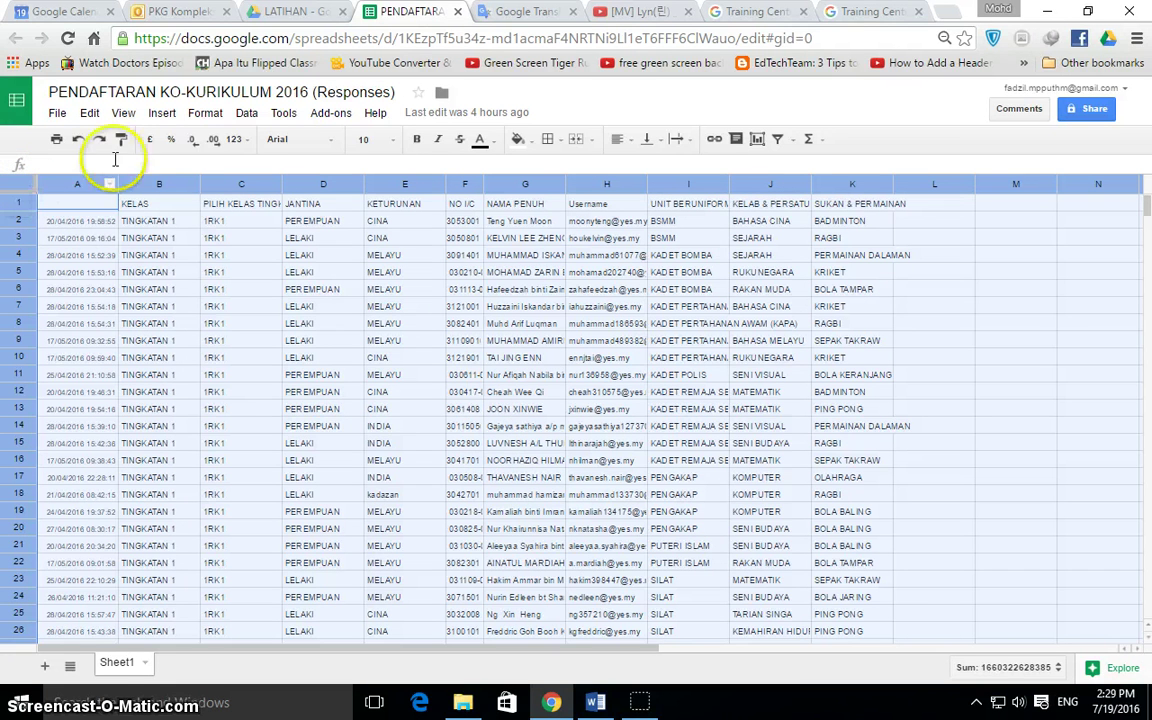
{"action": "left_click", "coordinate": [245, 114]}
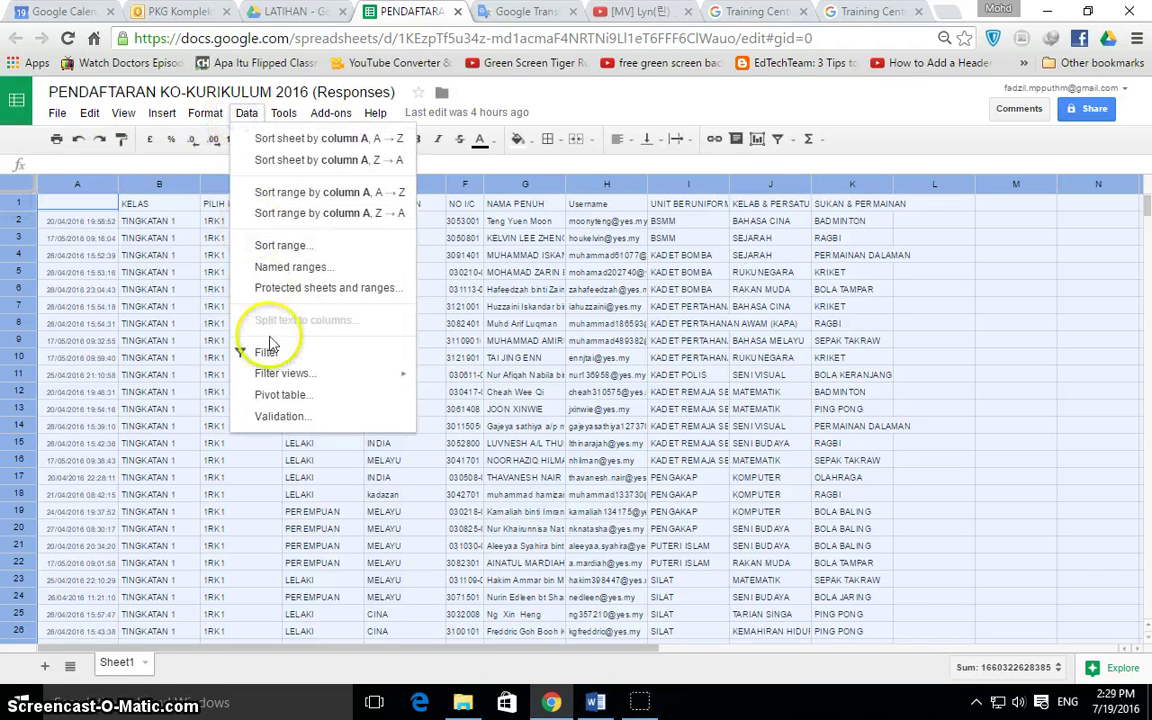
{"action": "left_click", "coordinate": [287, 397]}
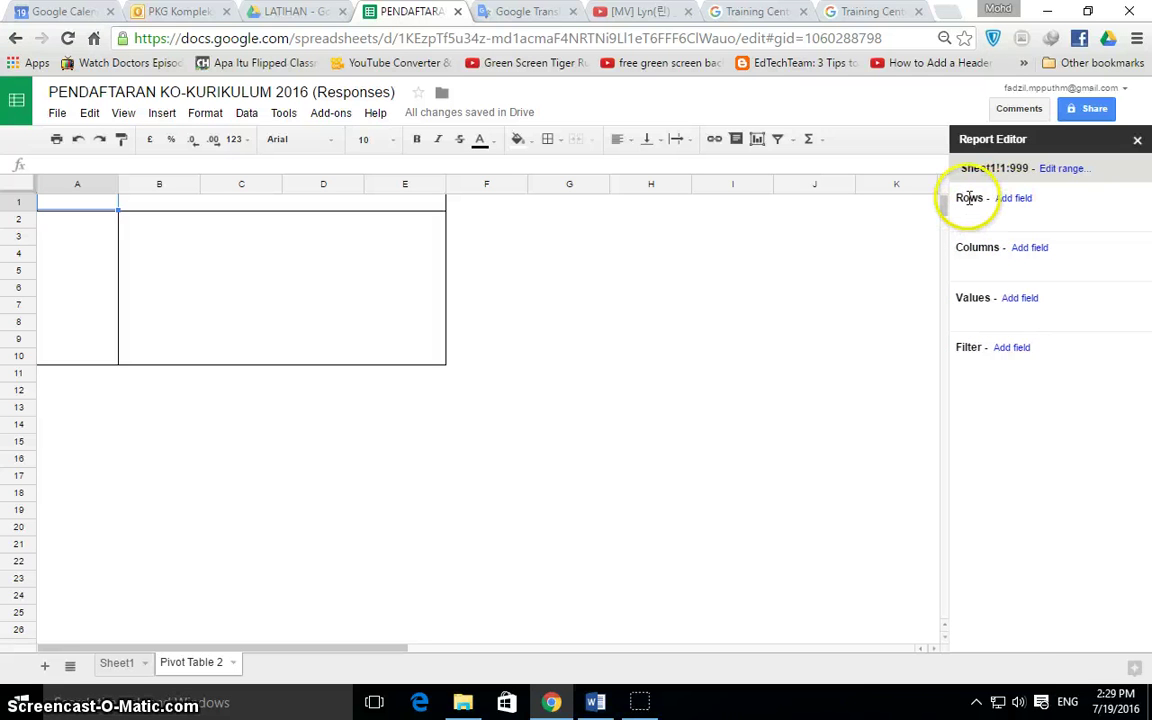
Step: Group the pivot table rows by UNIT BERUNIFORM and widen column A to fit the unit names
{"action": "left_click", "coordinate": [1016, 200]}
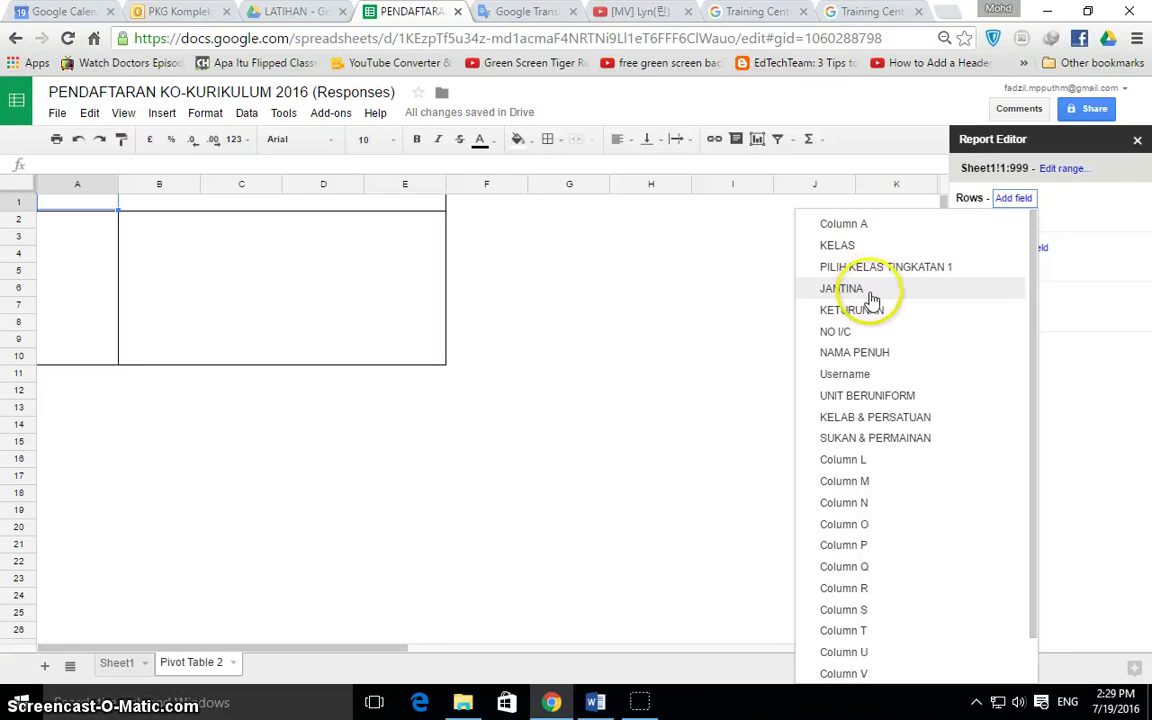
{"action": "left_click", "coordinate": [835, 398]}
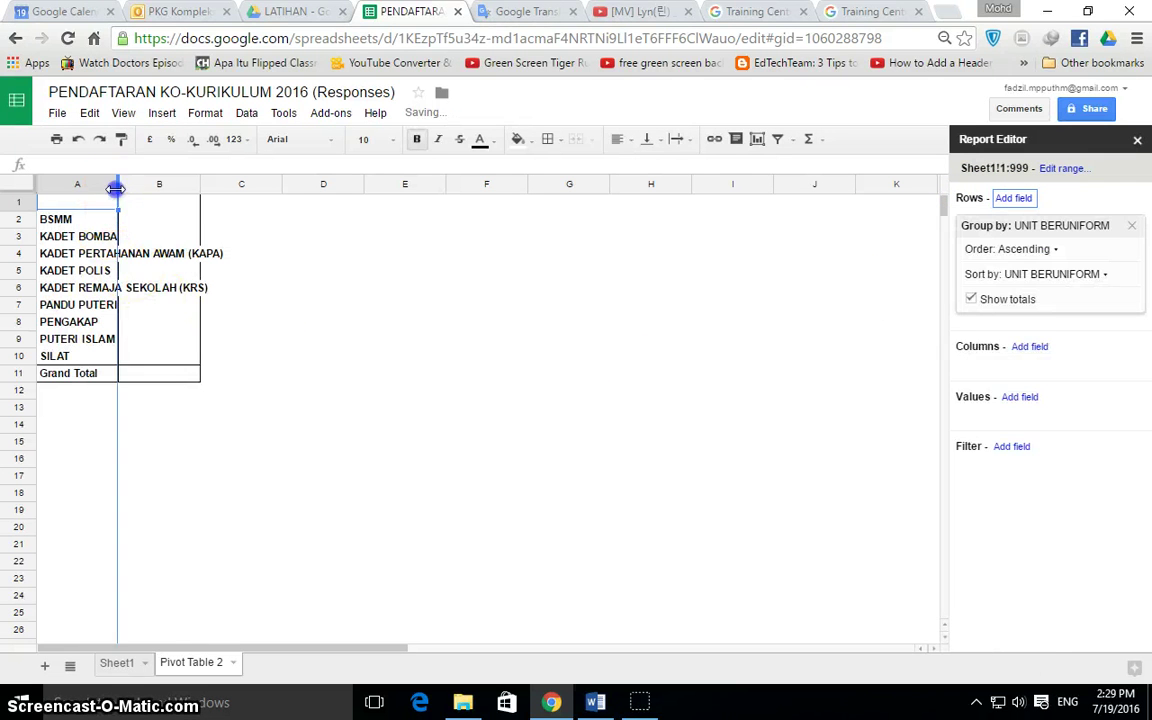
{"action": "left_click_drag", "start_coordinate": [116, 188], "coordinate": [229, 189]}
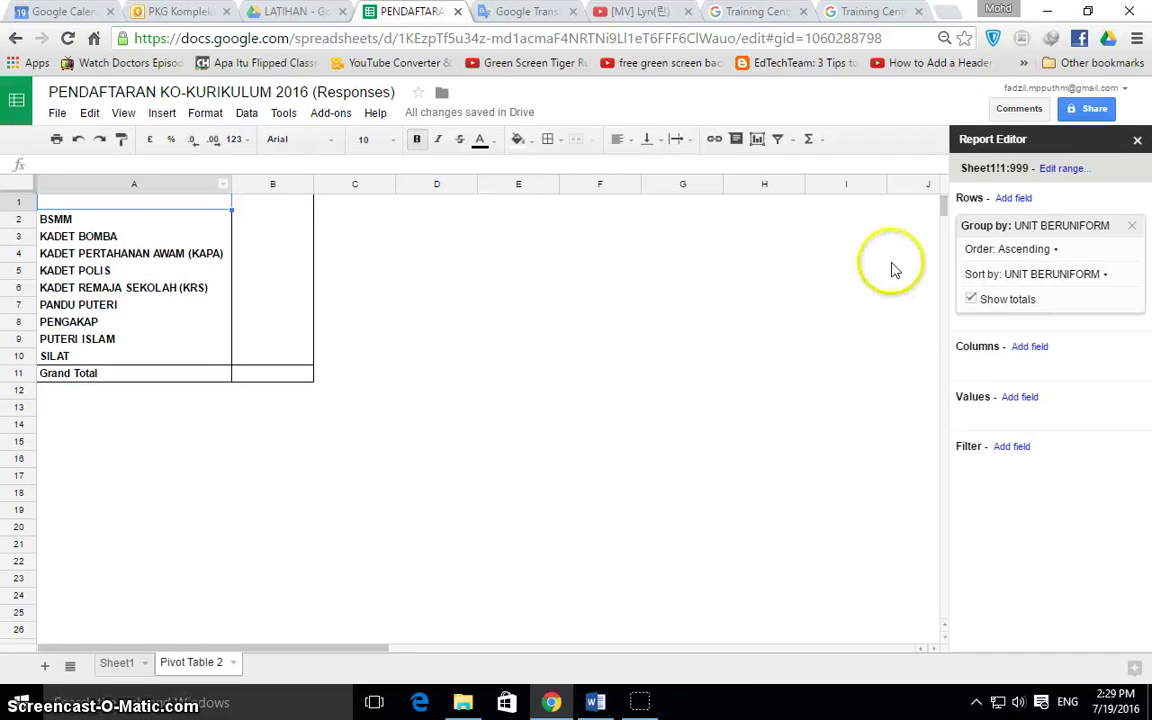
Step: Add KETURUNAN as the value field of the pivot table
{"action": "left_click", "coordinate": [1012, 398]}
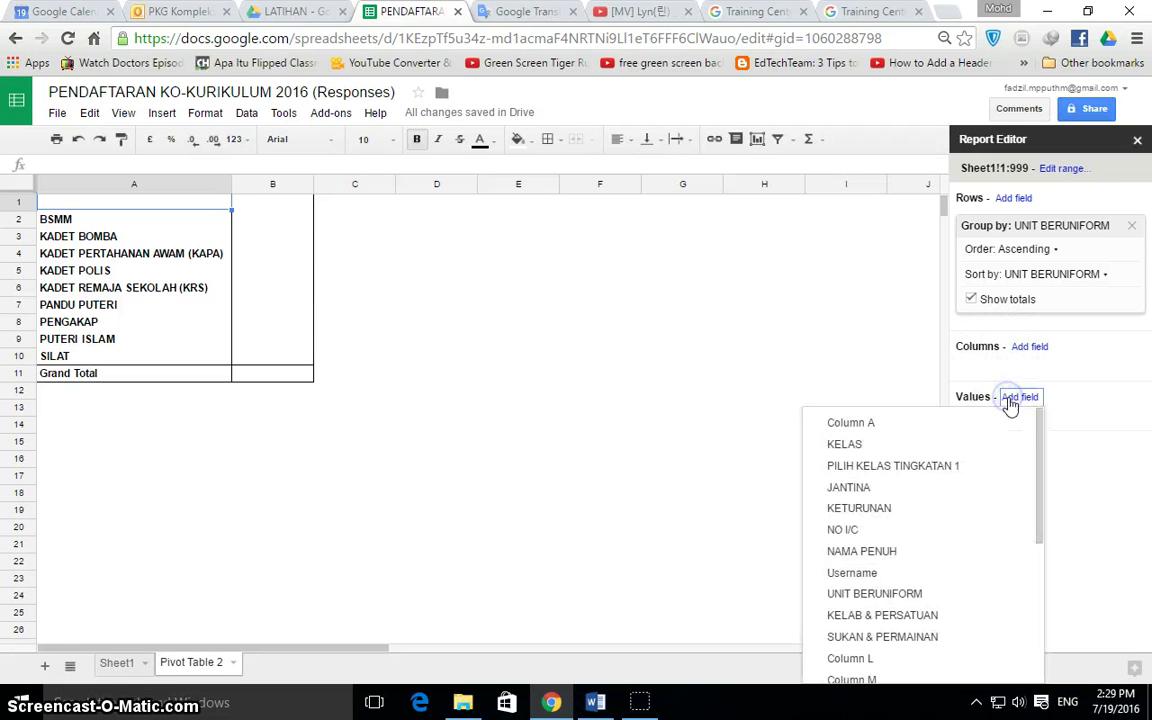
{"action": "left_click", "coordinate": [864, 515]}
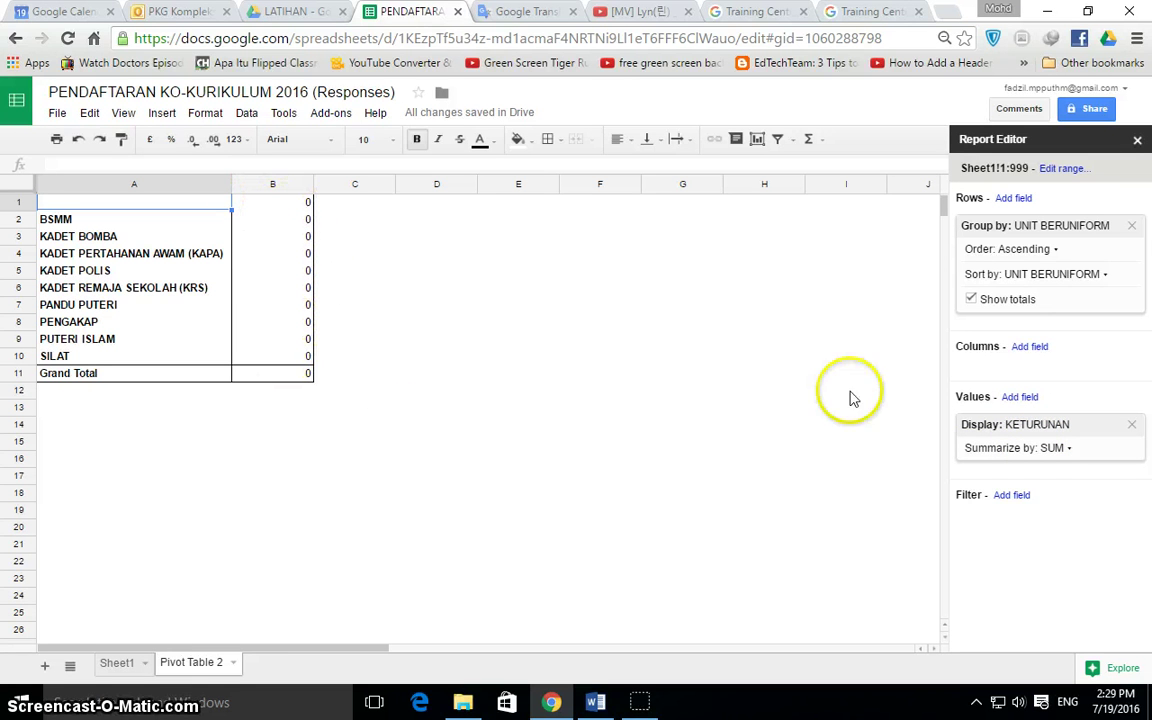
{"action": "left_click", "coordinate": [1009, 498]}
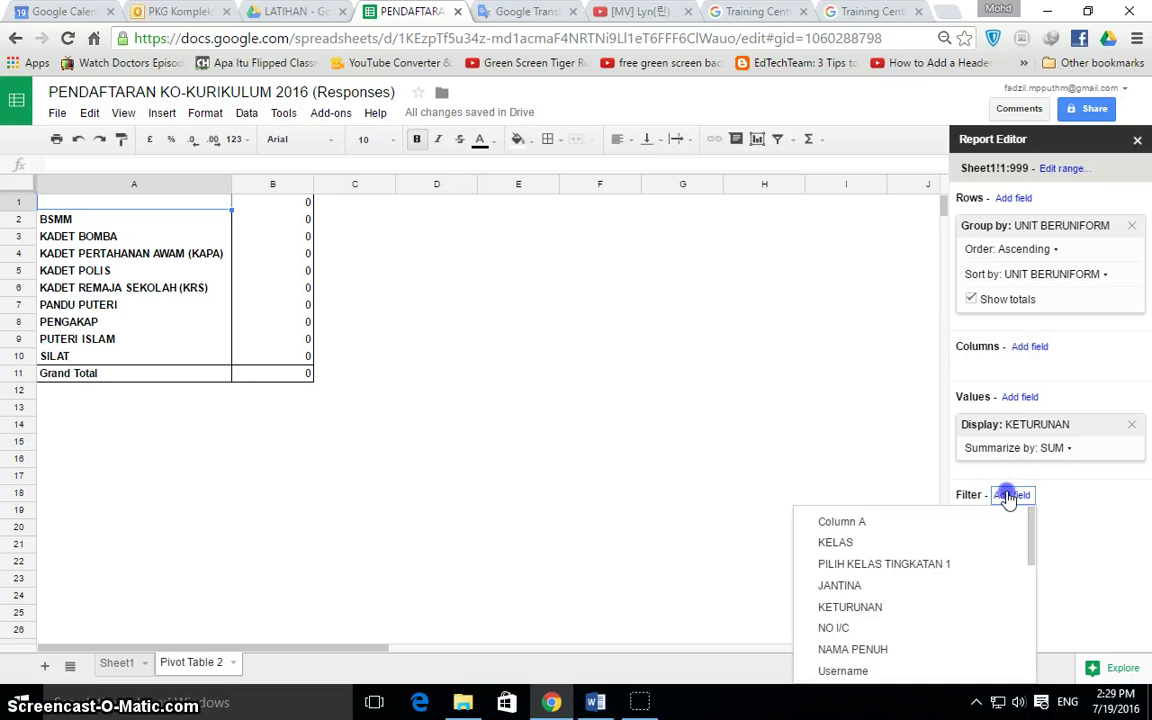
{"action": "left_click", "coordinate": [1009, 496]}
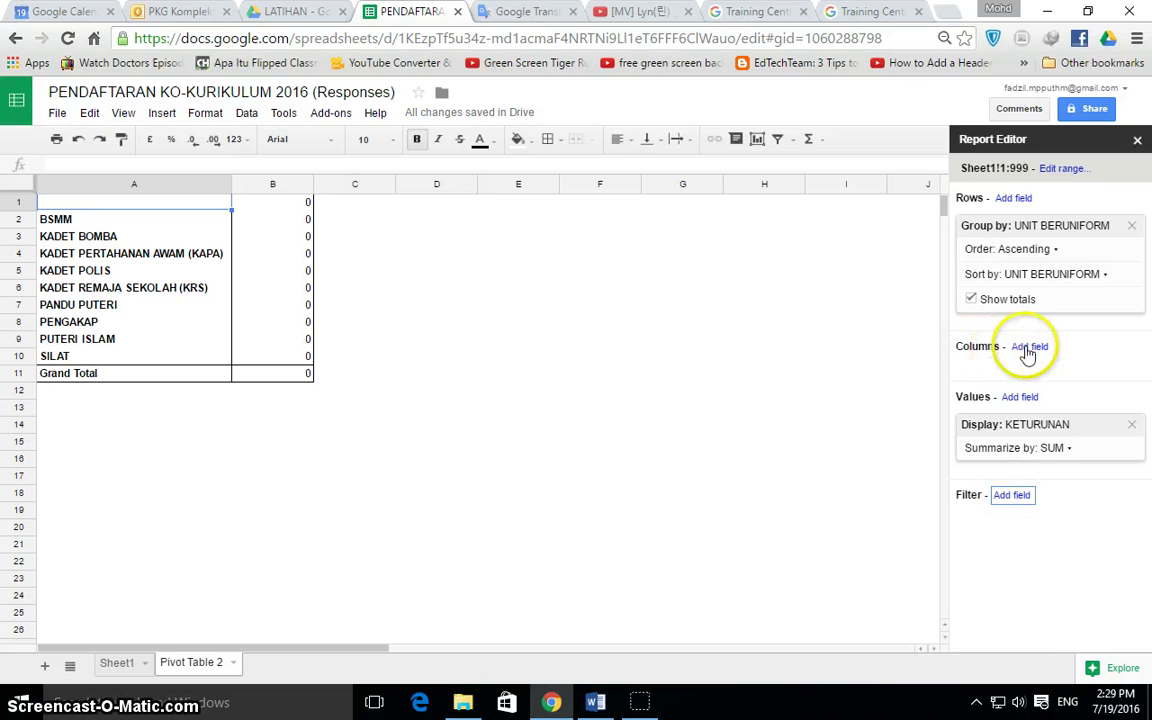
Step: Group the pivot table columns by KETURUNAN and summarize the KETURUNAN values by COUNTA
{"action": "left_click", "coordinate": [1031, 348]}
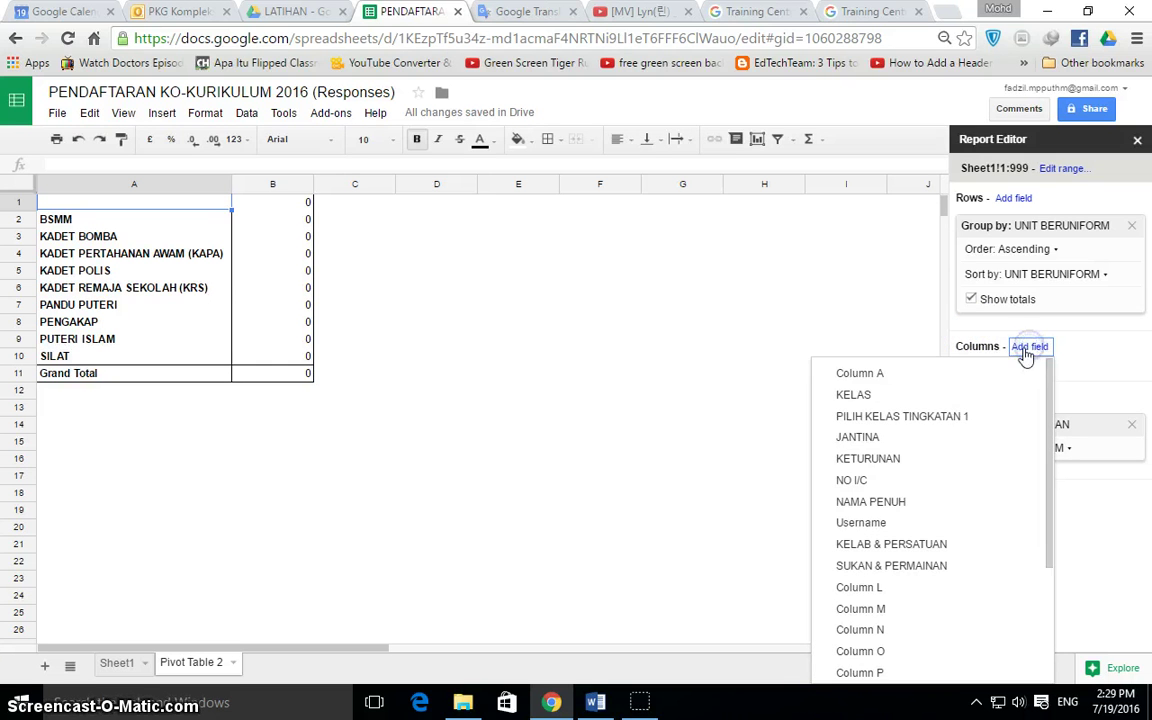
{"action": "left_click", "coordinate": [875, 459]}
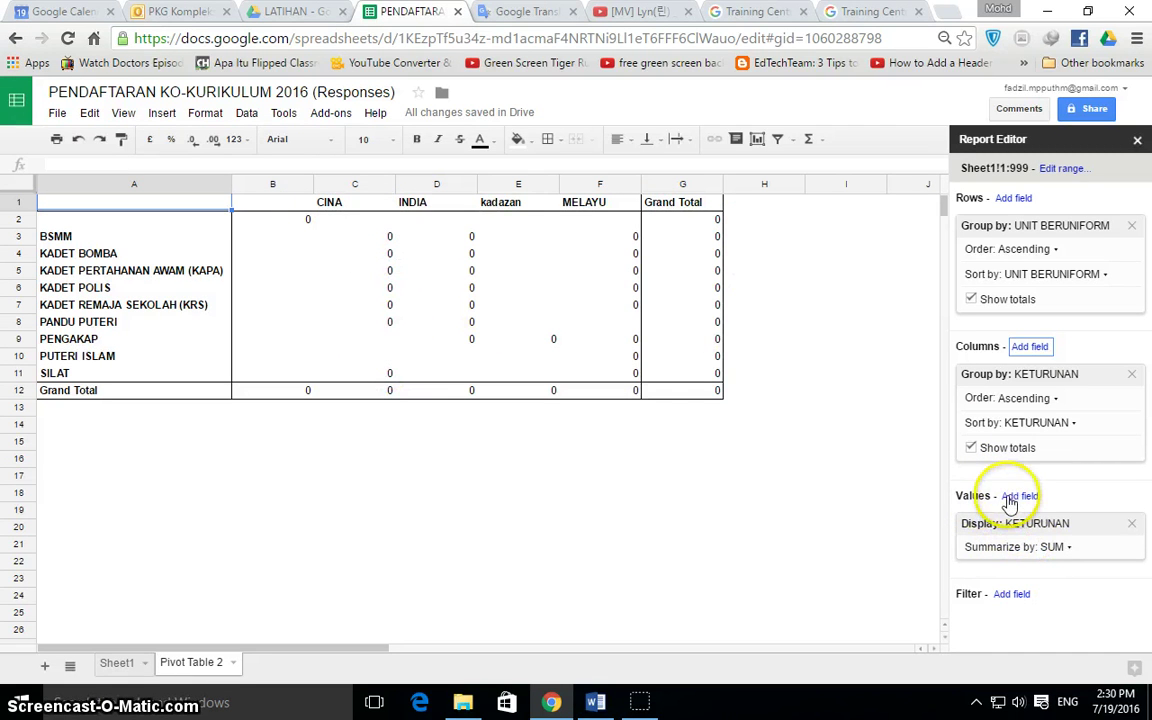
{"action": "left_click", "coordinate": [1066, 550]}
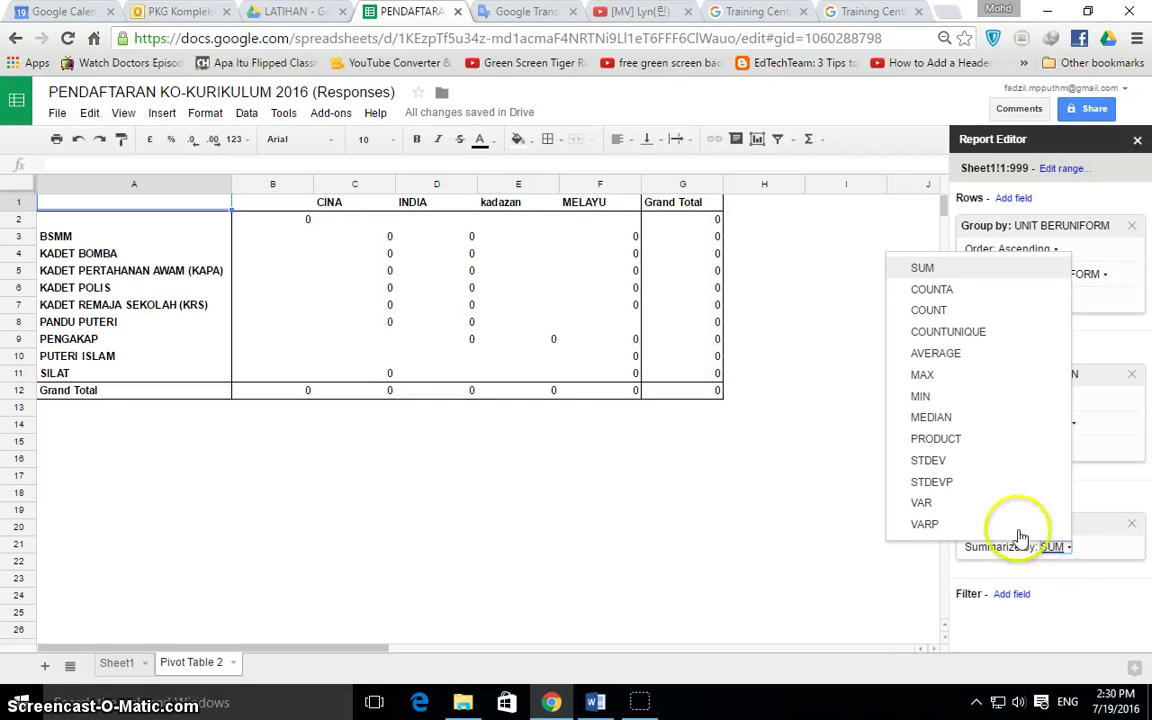
{"action": "left_click", "coordinate": [930, 290]}
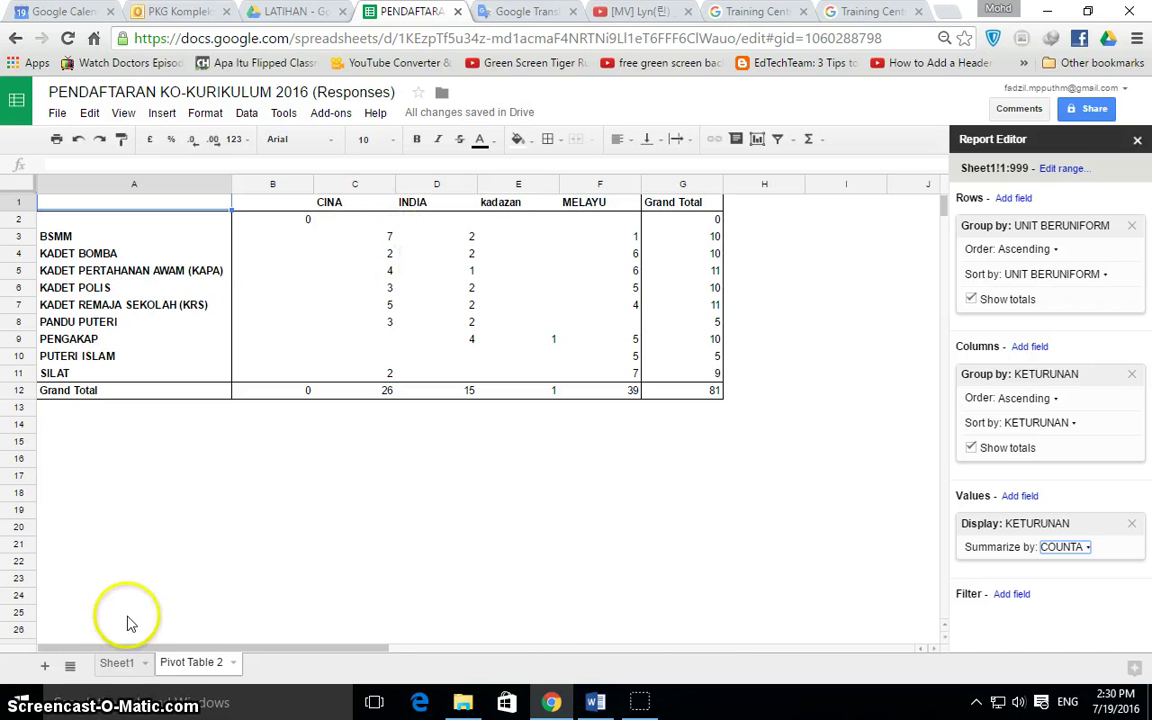
Step: Check the KETURUNAN and UNIT BERUNIFORM source entries in Sheet1, returning to Pivot Table 2 when done
{"action": "left_click", "coordinate": [116, 662]}
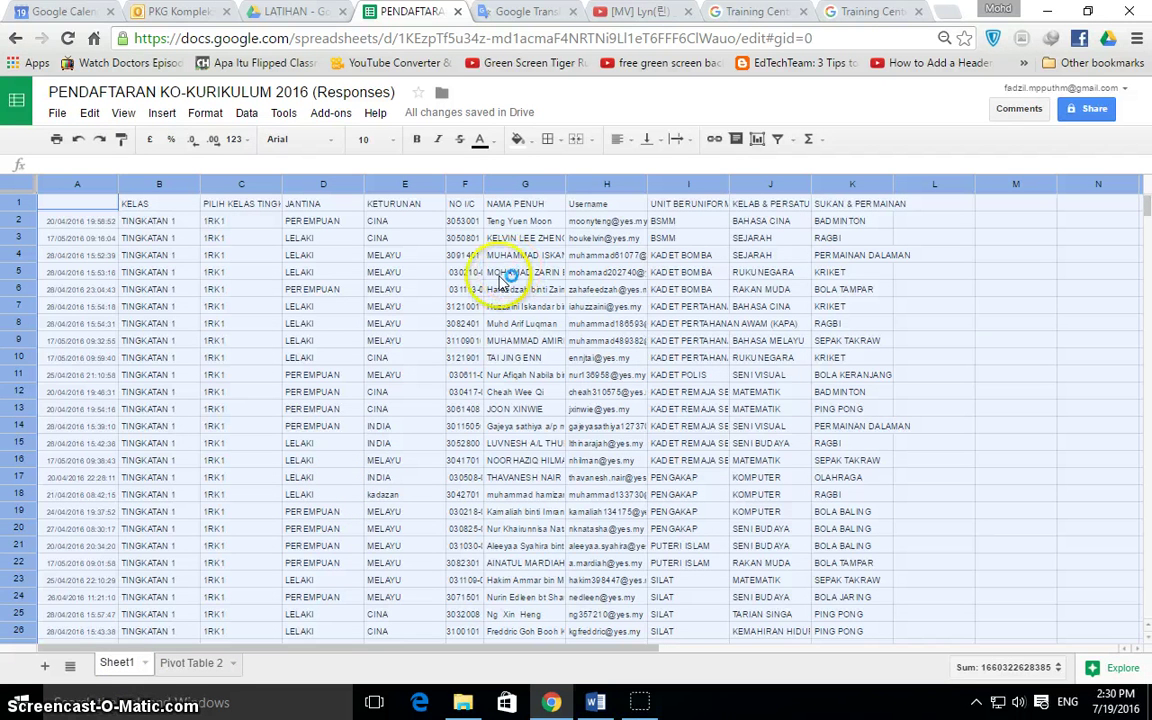
{"action": "left_click", "coordinate": [397, 306]}
{"action": "left_click", "coordinate": [673, 222]}
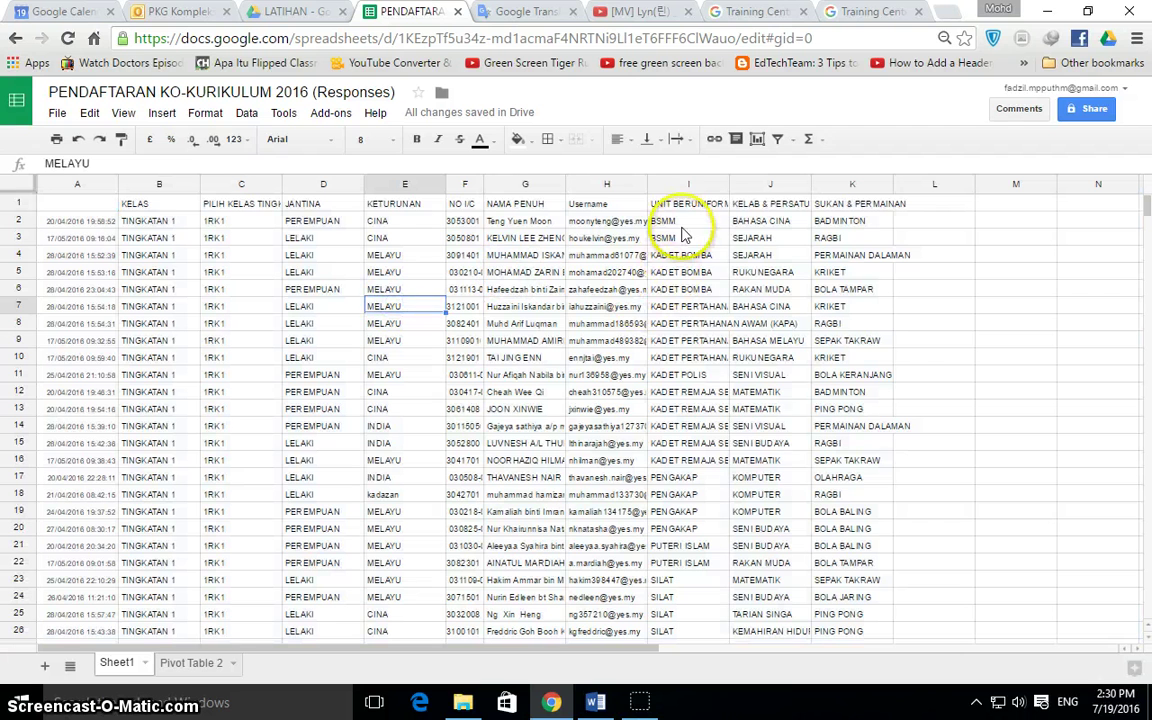
{"action": "left_click", "coordinate": [679, 346]}
{"action": "left_click", "coordinate": [175, 662]}
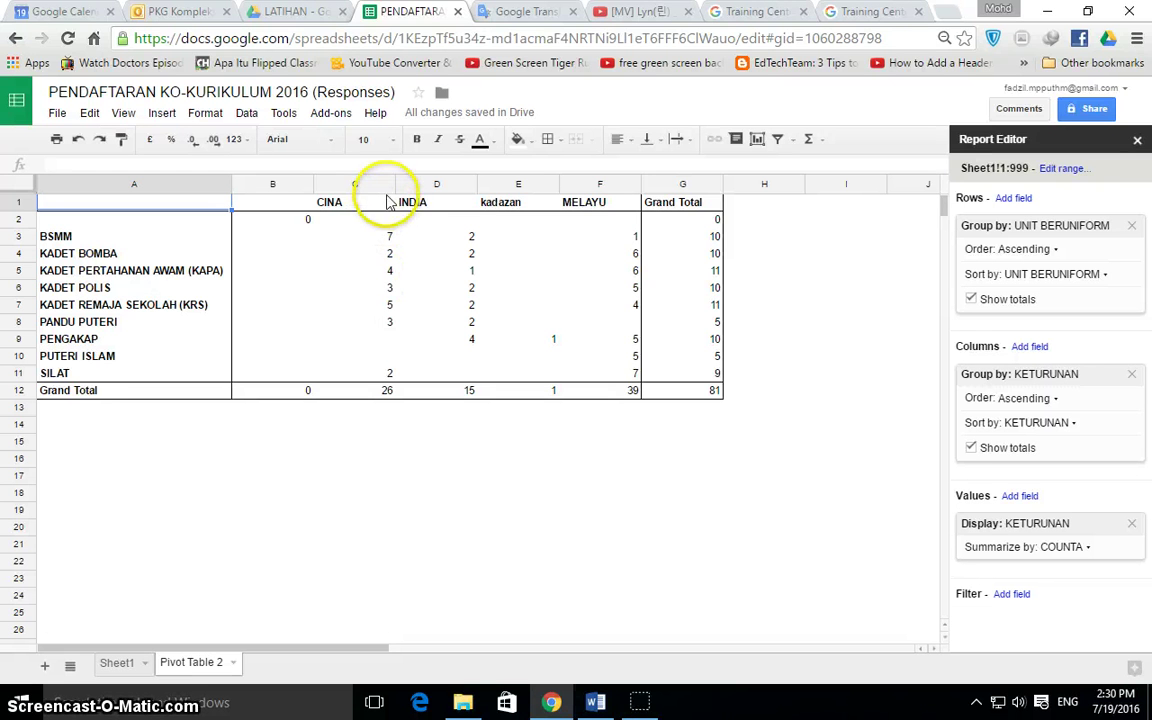
Step: Narrow the CINA, INDIA, kadazan and MELAYU columns to fit their headings
{"action": "left_click_drag", "start_coordinate": [394, 186], "coordinate": [355, 186]}
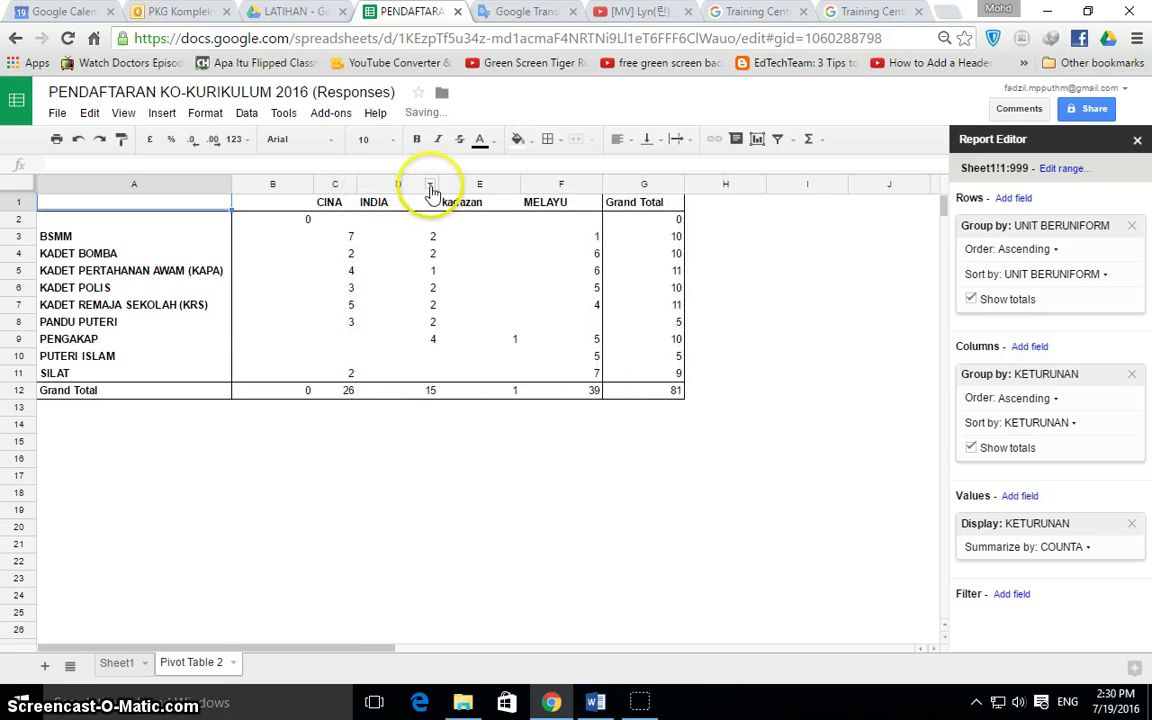
{"action": "left_click_drag", "start_coordinate": [438, 181], "coordinate": [395, 185]}
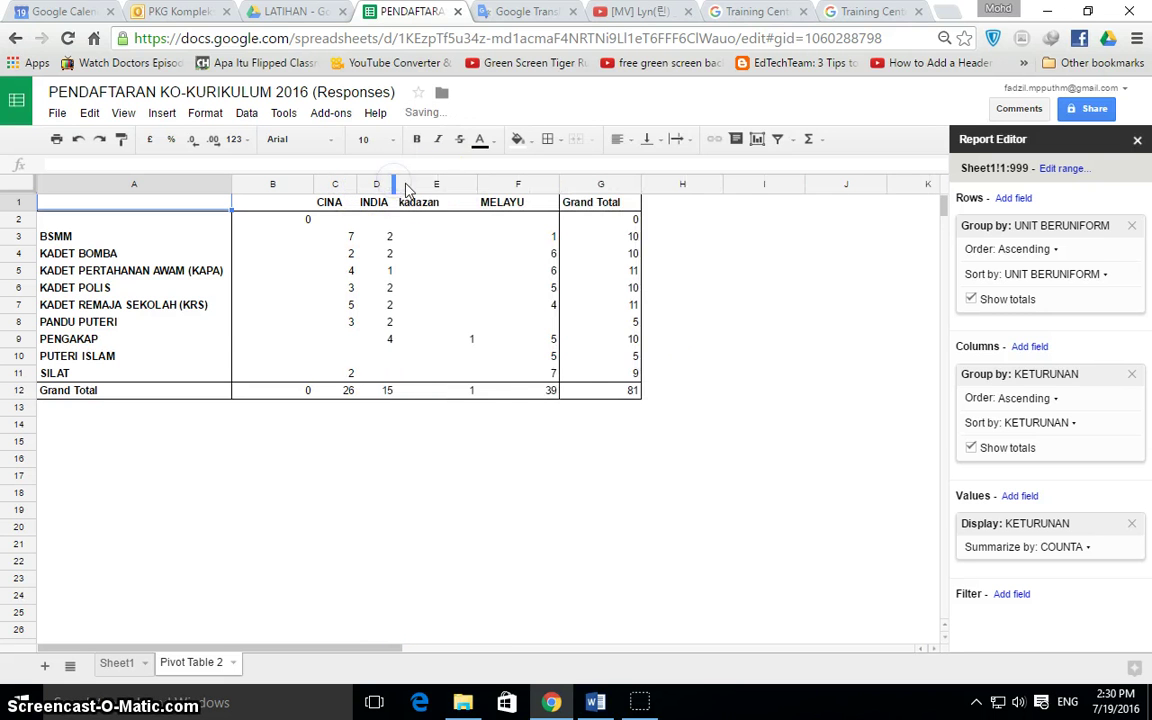
{"action": "left_click_drag", "start_coordinate": [477, 184], "coordinate": [442, 186]}
{"action": "left_click_drag", "start_coordinate": [527, 184], "coordinate": [497, 184]}
Step: Apply all borders to cells B1:F11 and slightly widen the INDIA column
{"action": "left_click", "coordinate": [281, 205]}
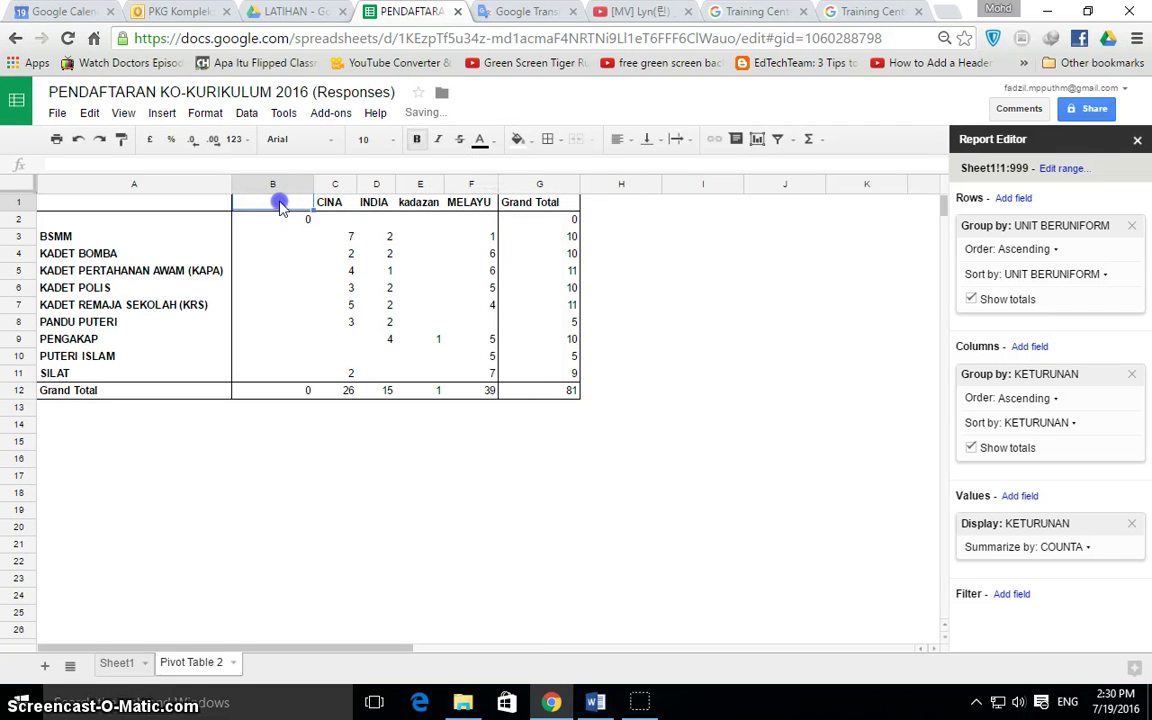
{"action": "left_click_drag", "start_coordinate": [270, 207], "coordinate": [494, 367]}
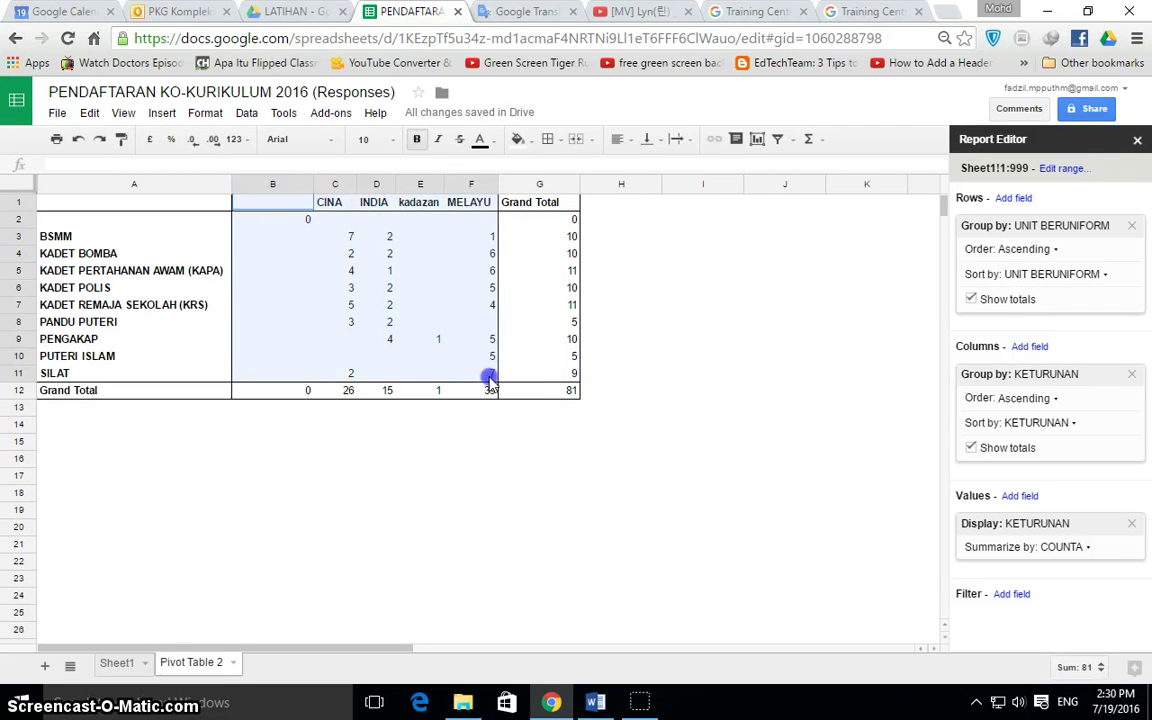
{"action": "left_click", "coordinate": [547, 139]}
{"action": "left_click", "coordinate": [555, 172]}
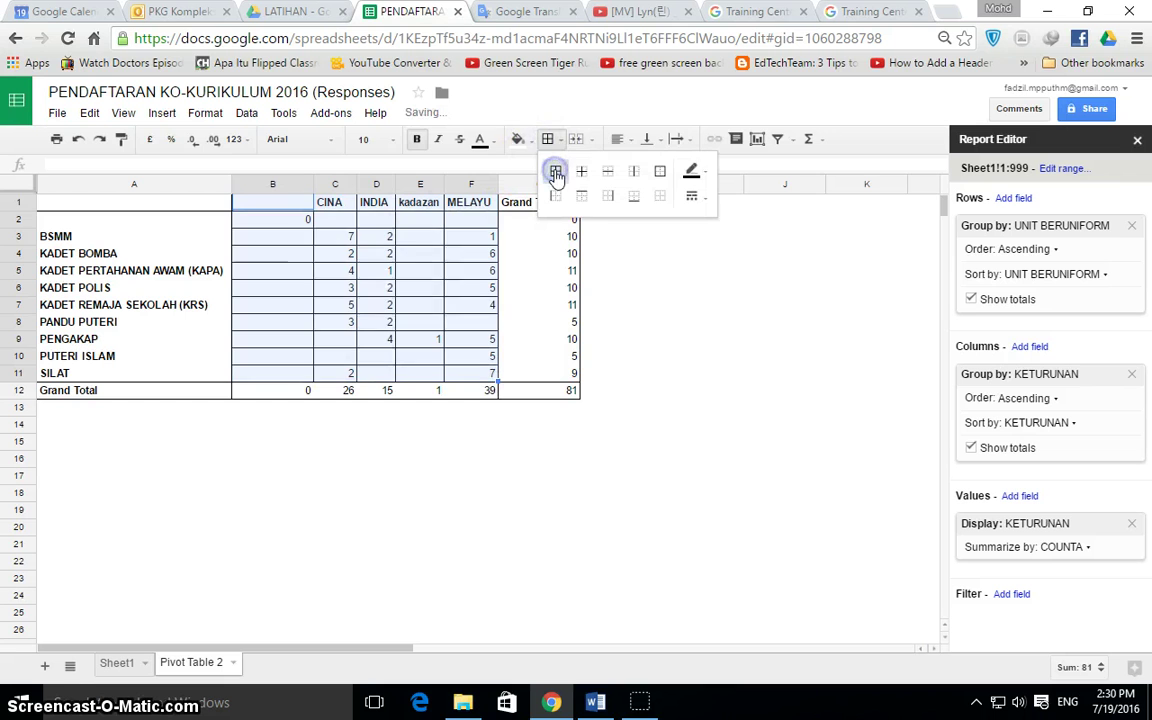
{"action": "left_click", "coordinate": [418, 257]}
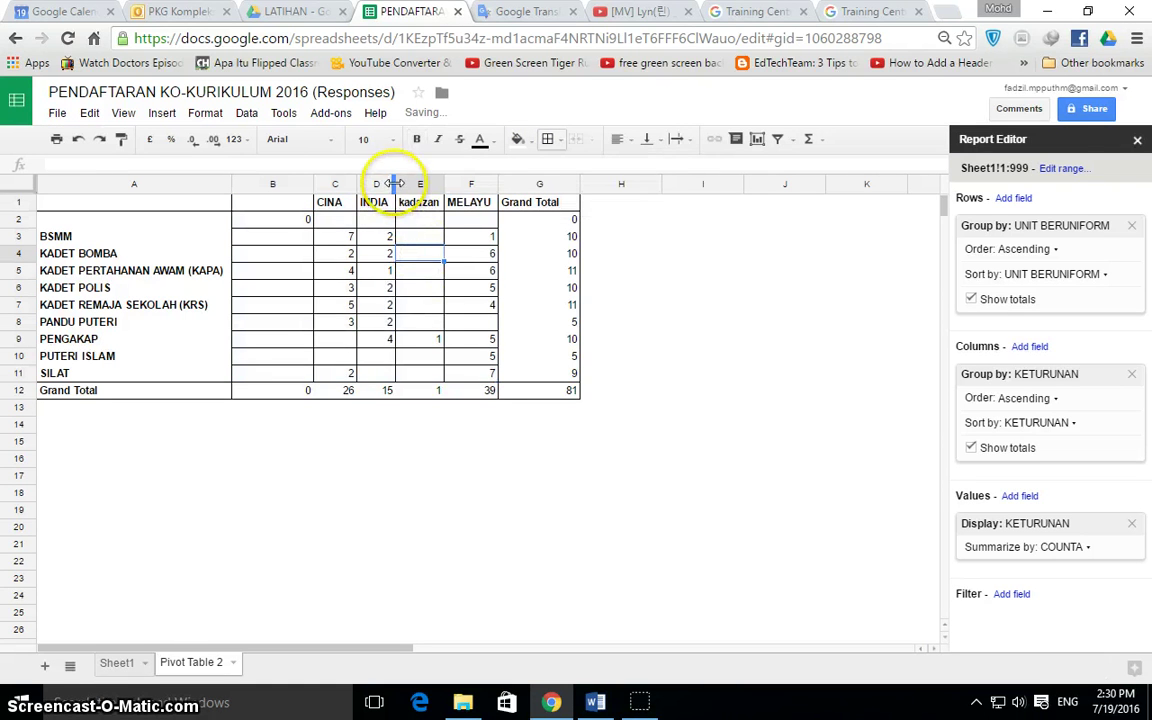
{"action": "left_click_drag", "start_coordinate": [399, 185], "coordinate": [406, 186]}
{"action": "left_click", "coordinate": [440, 418]}
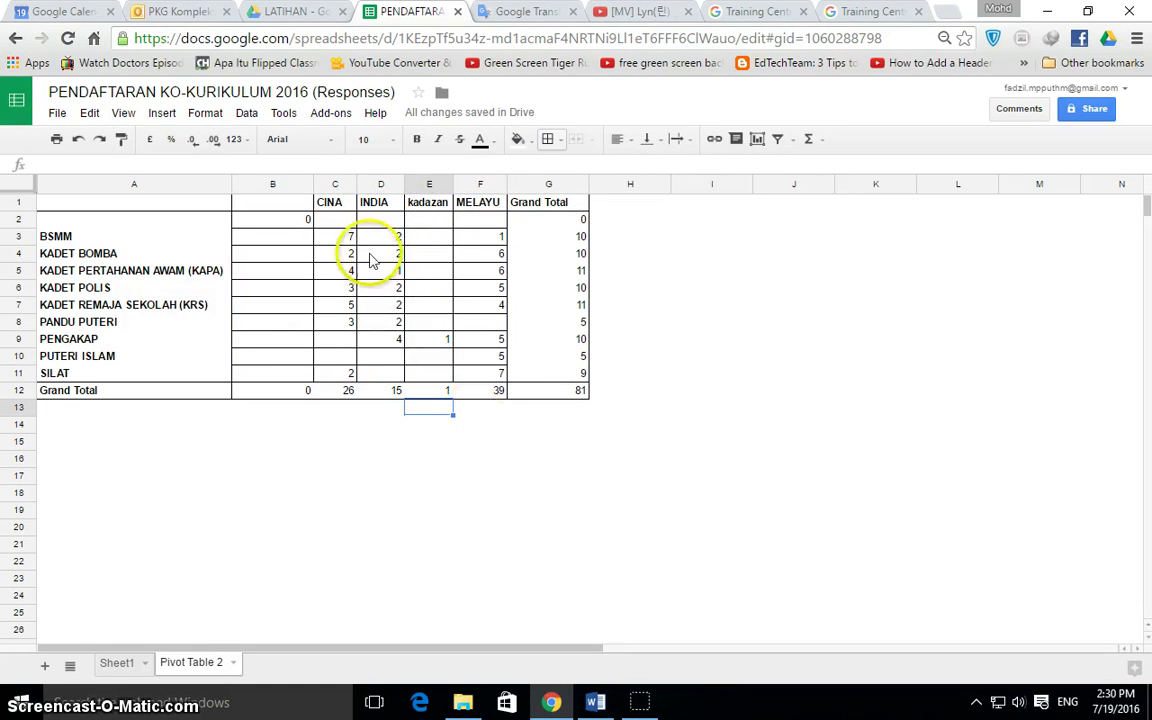
Step: Center the counts in cells C3:F11 horizontally
{"action": "left_click_drag", "start_coordinate": [340, 240], "coordinate": [490, 370]}
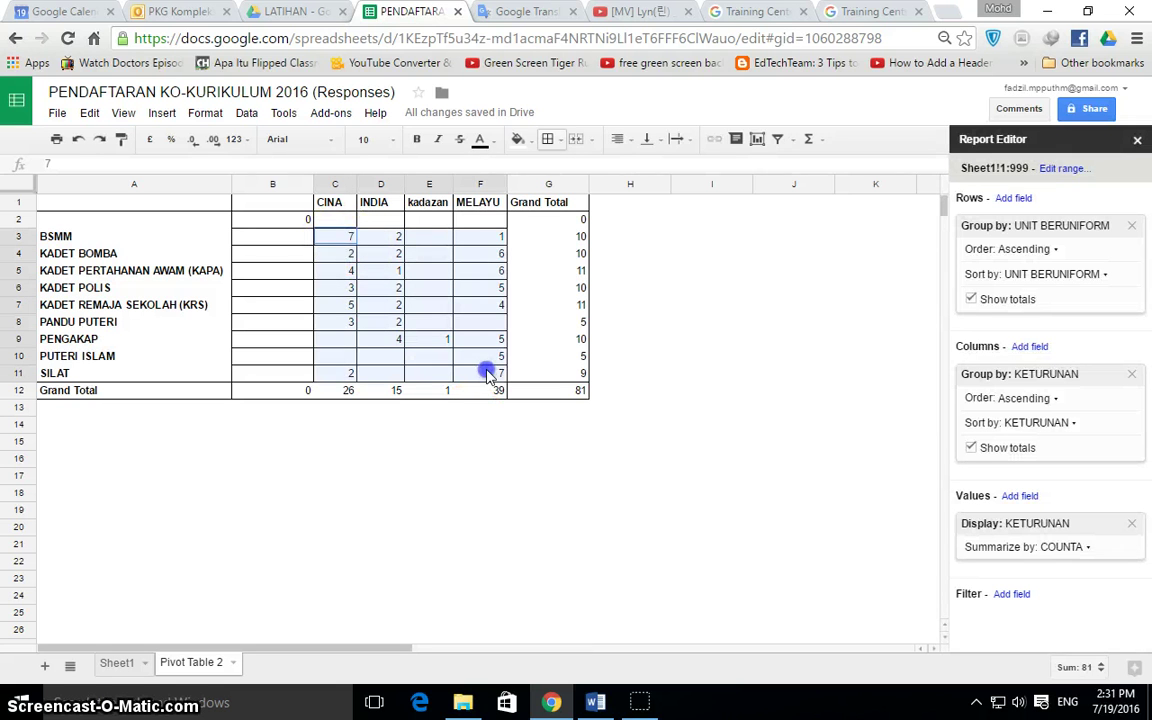
{"action": "left_click", "coordinate": [620, 140]}
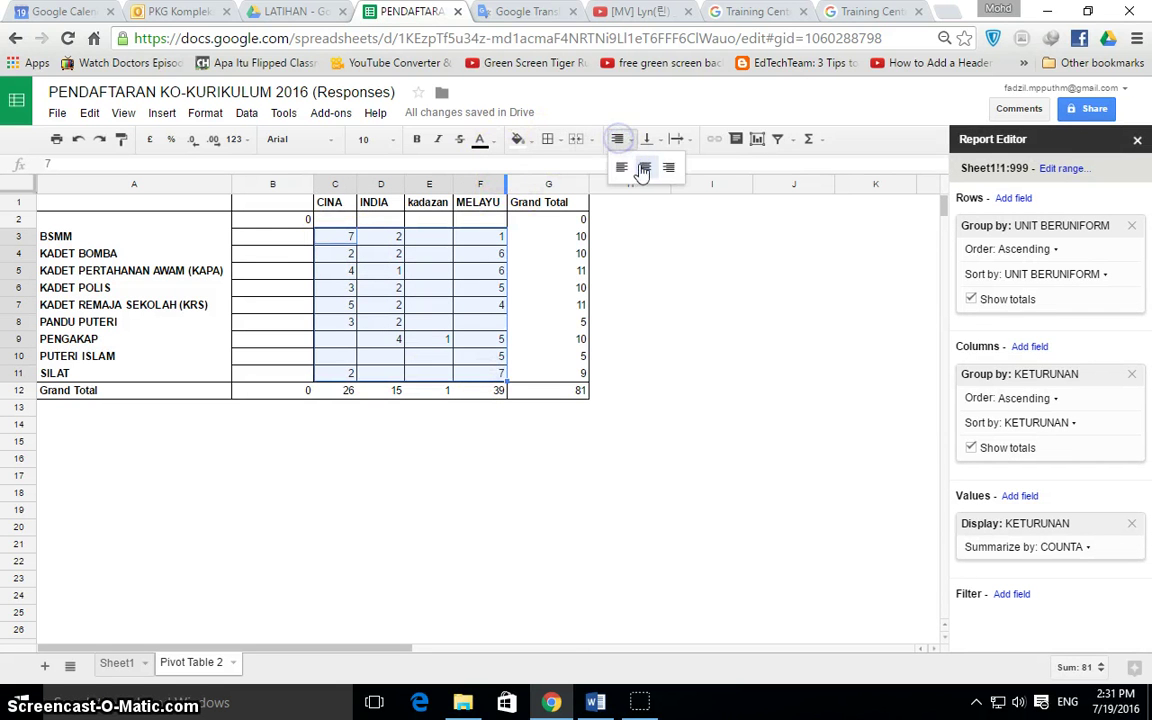
{"action": "left_click", "coordinate": [643, 164]}
{"action": "left_click", "coordinate": [460, 333]}
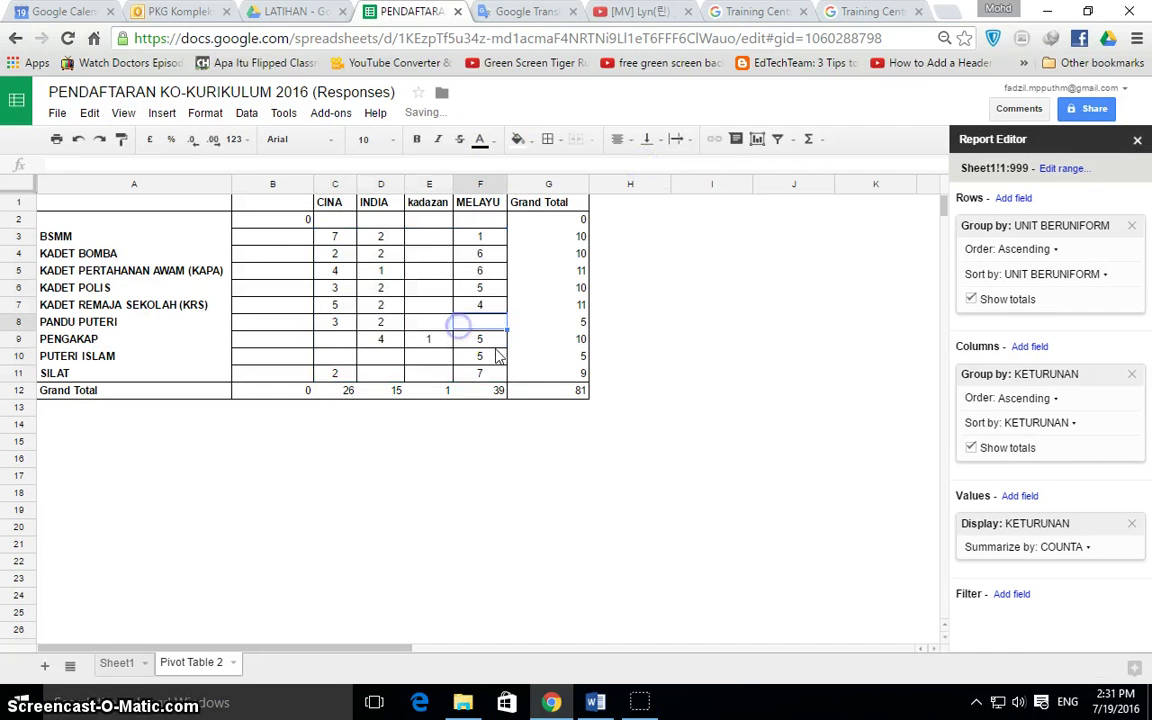
{"action": "left_click", "coordinate": [686, 347]}
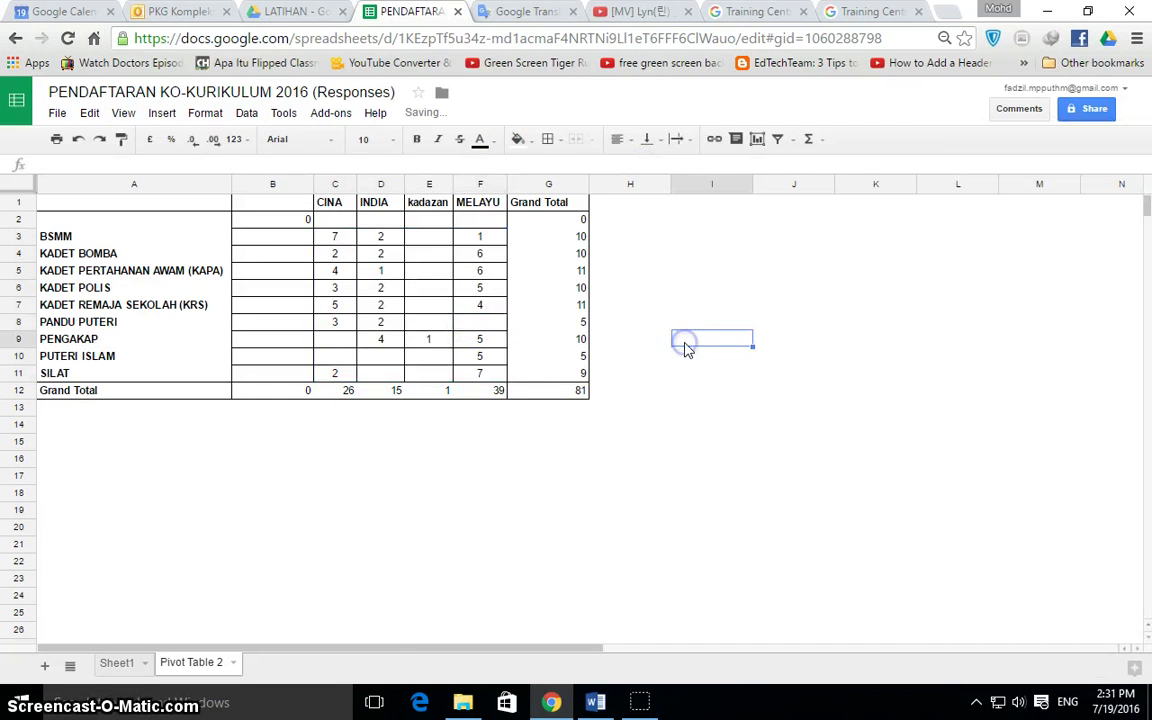
Step: Add a KETURUNAN filter to the pivot table that excludes kadazan
{"action": "left_click", "coordinate": [335, 224]}
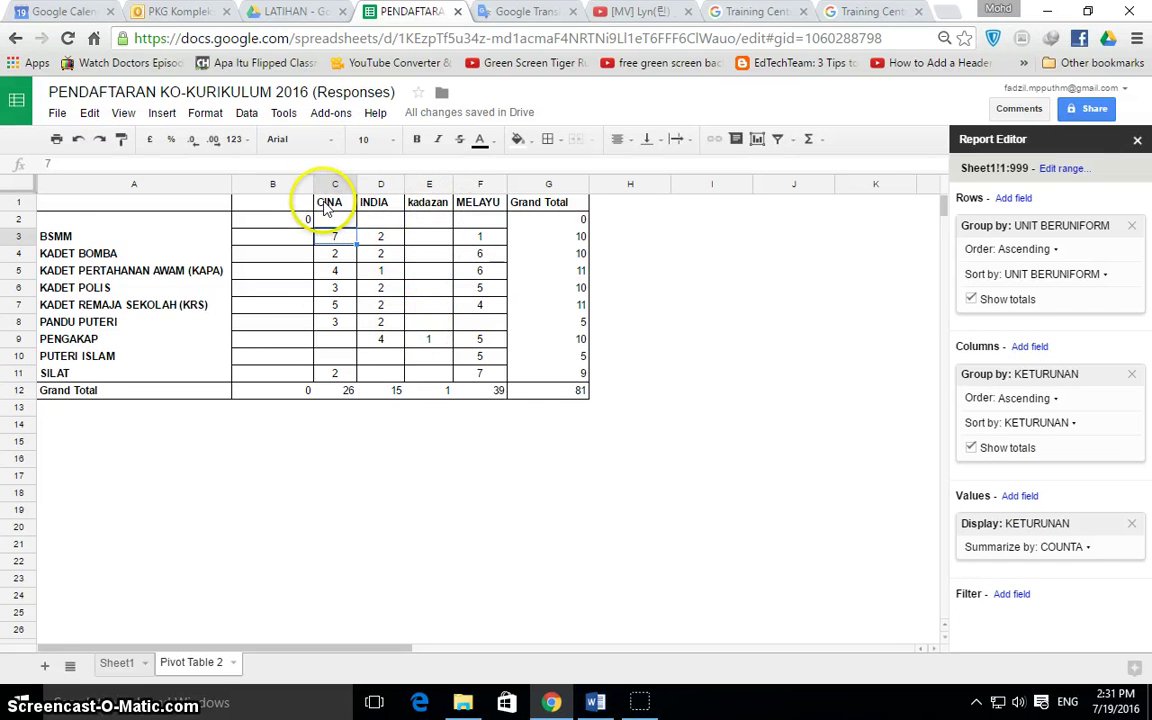
{"action": "left_click", "coordinate": [1013, 595]}
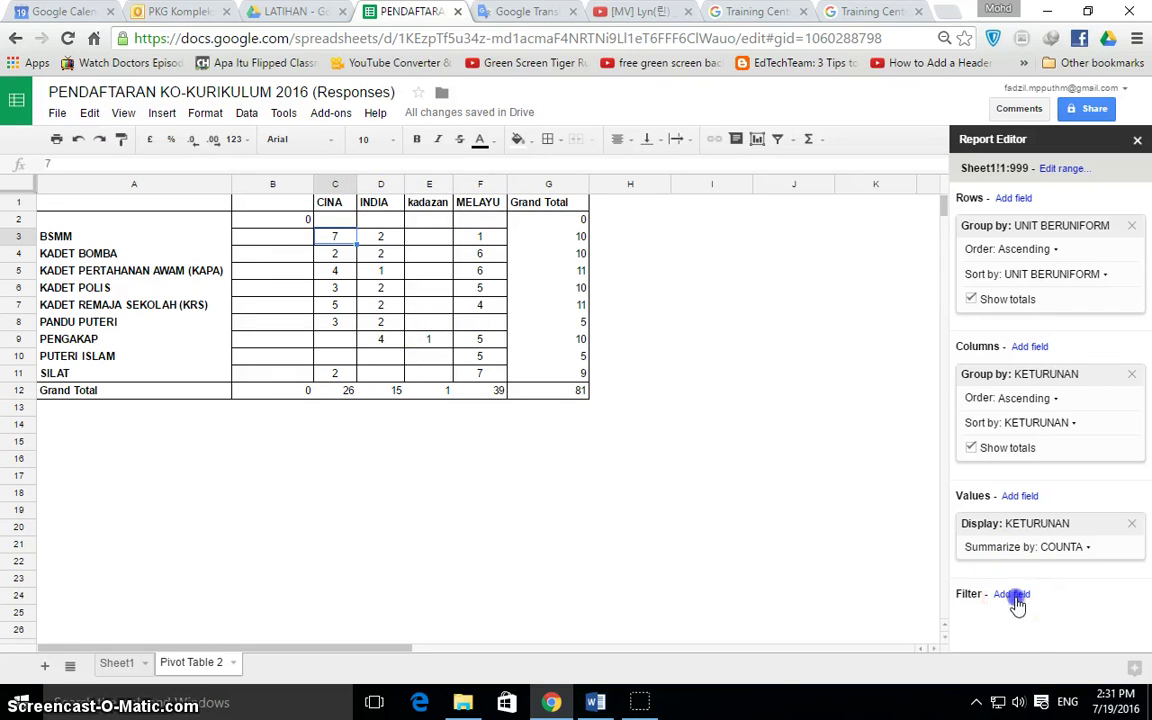
{"action": "scroll", "coordinate": [931, 625], "scroll_direction": "down", "scroll_amount": 4}
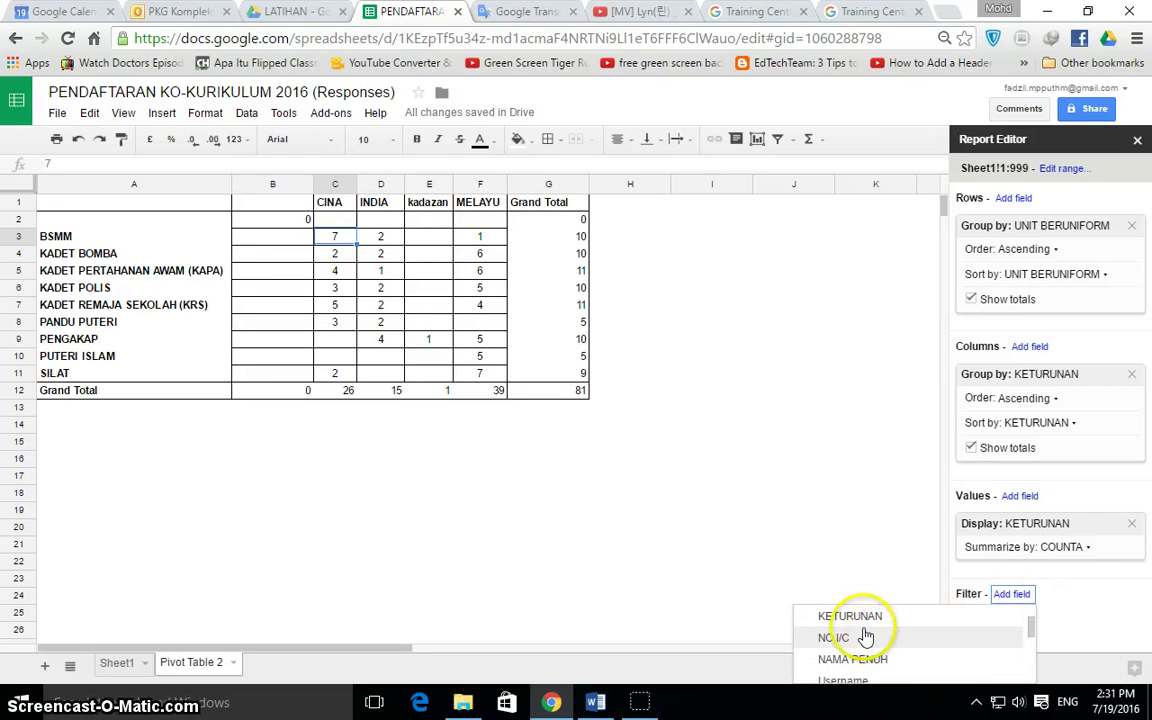
{"action": "left_click", "coordinate": [852, 618]}
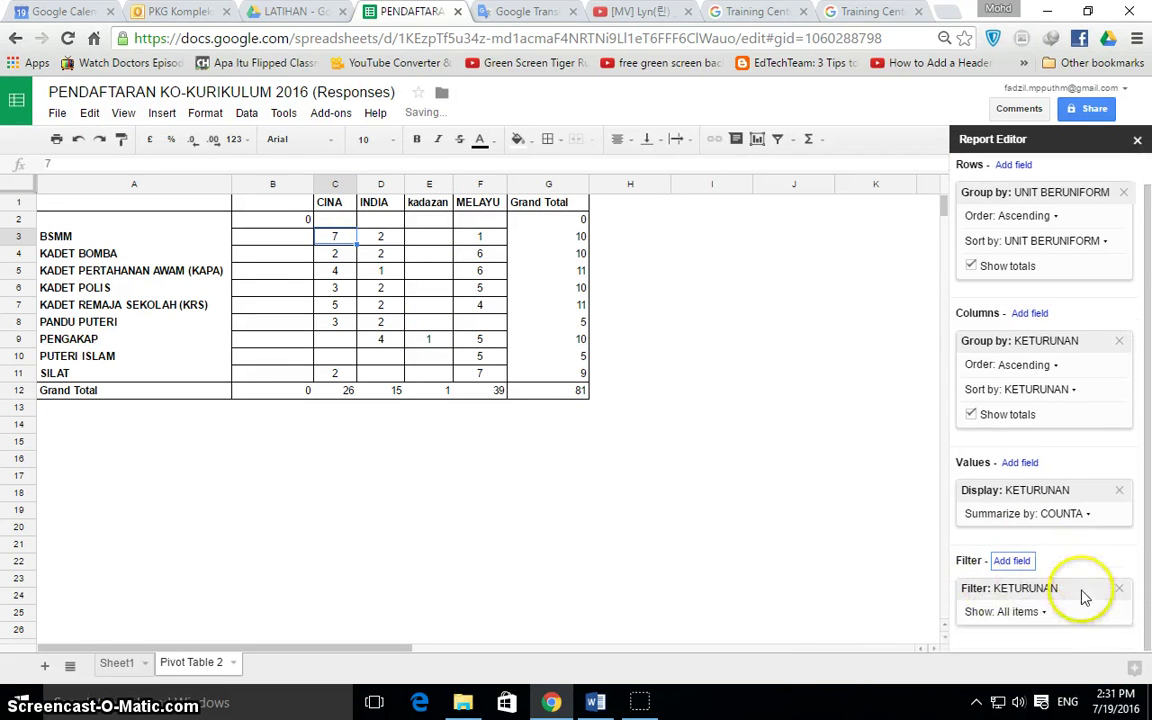
{"action": "left_click", "coordinate": [1033, 620]}
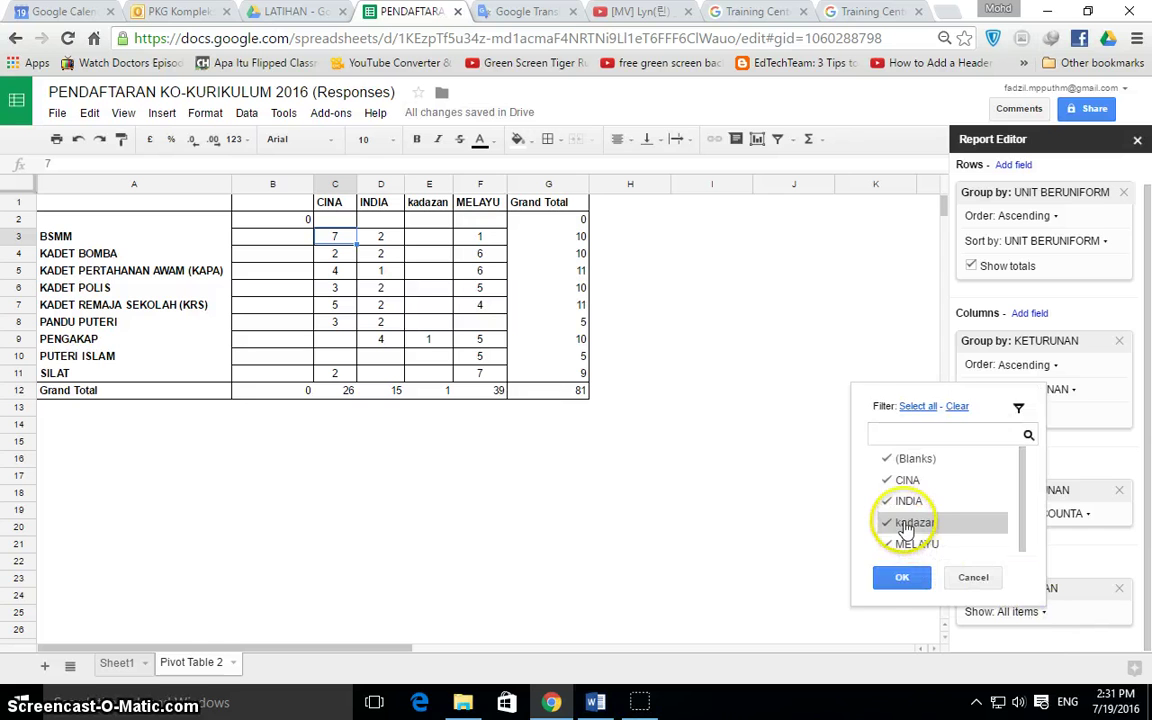
{"action": "left_click", "coordinate": [914, 522]}
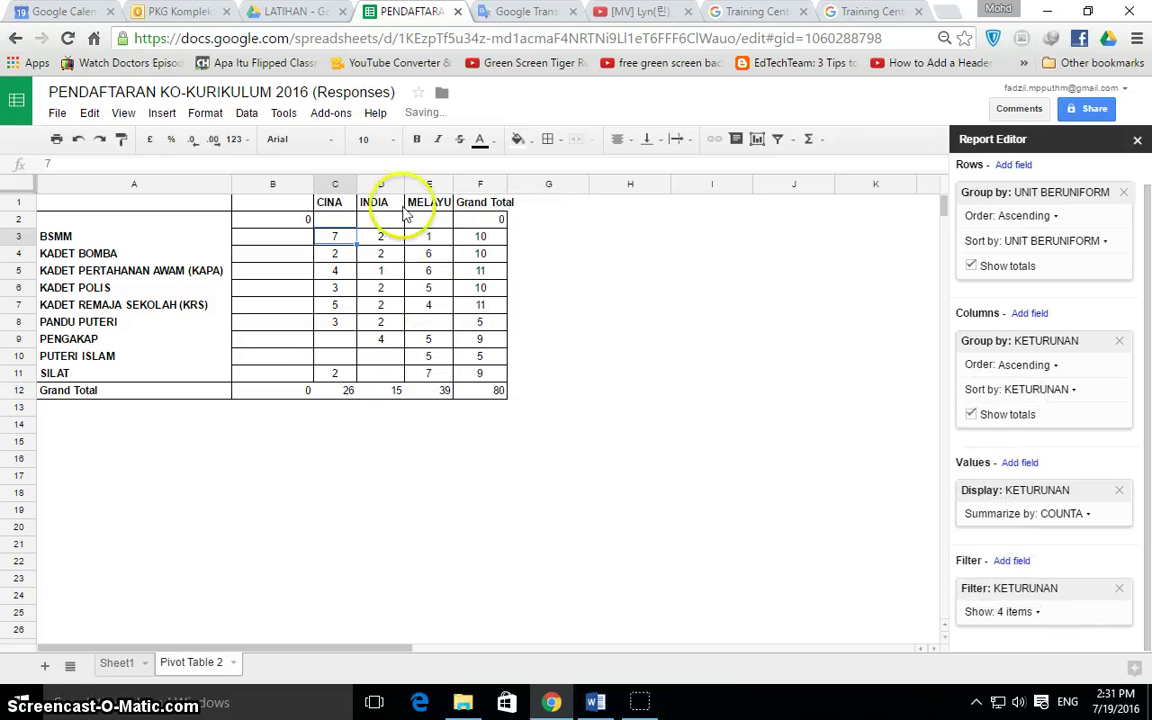
Step: Widen the Grand Total column F so its heading fits
{"action": "left_click_drag", "start_coordinate": [507, 184], "coordinate": [532, 184]}
{"action": "left_click", "coordinate": [553, 357]}
{"action": "left_click", "coordinate": [477, 424]}
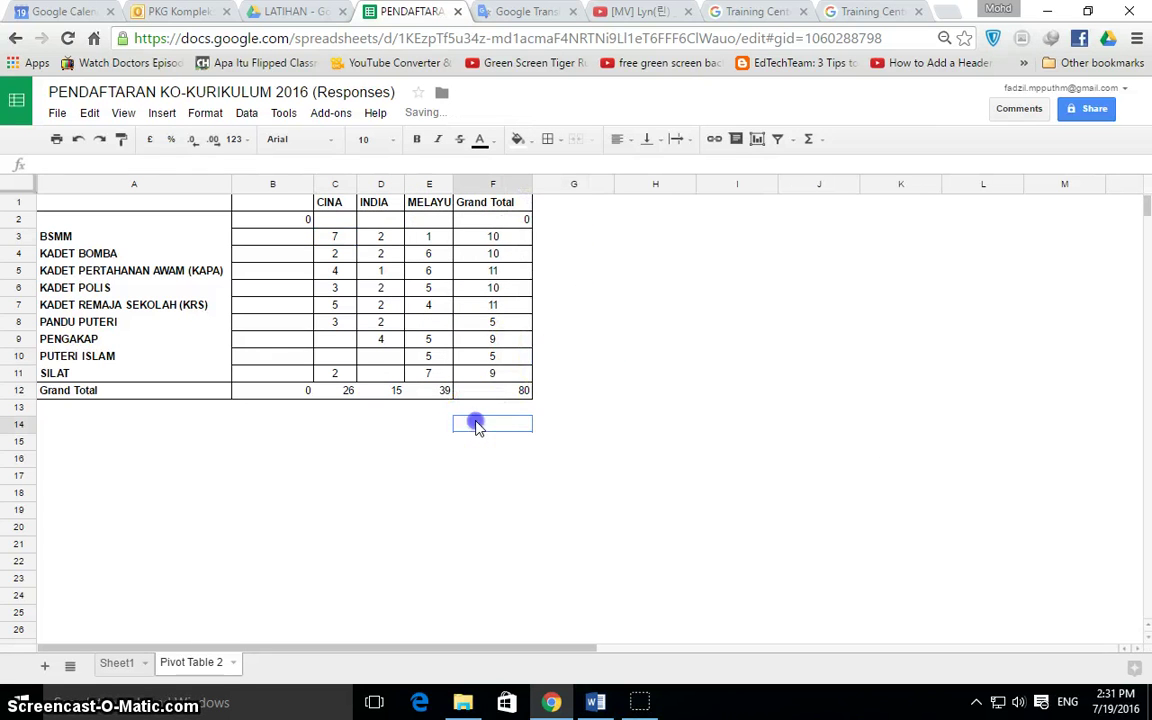